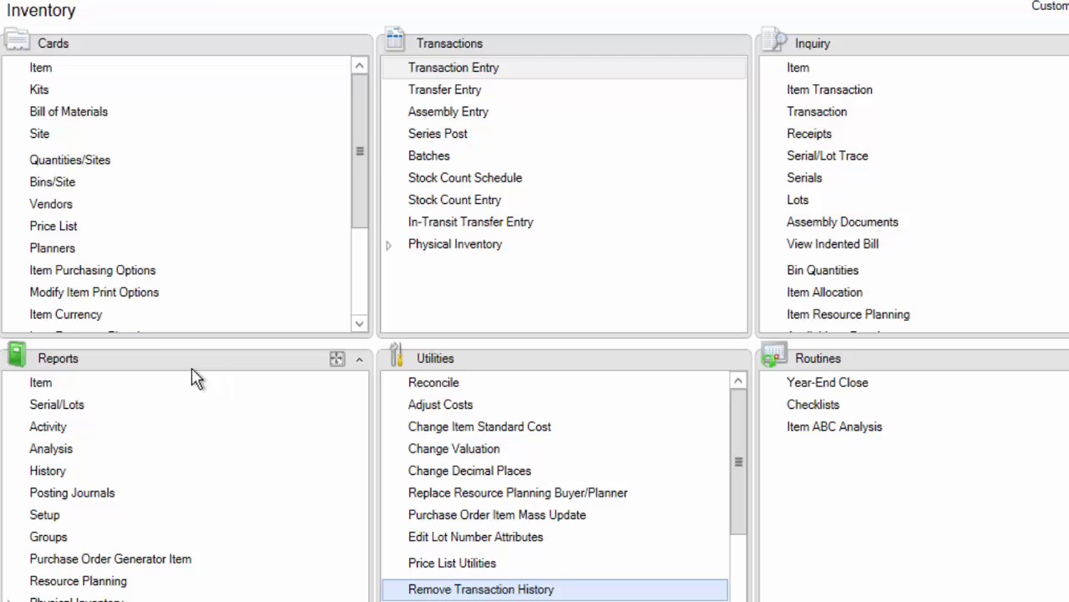
- Load item SS60-504903 in Item Purchasing Options, then view and close its manufacturer item numbers
{"action": "left_click", "coordinate": [90, 270]}
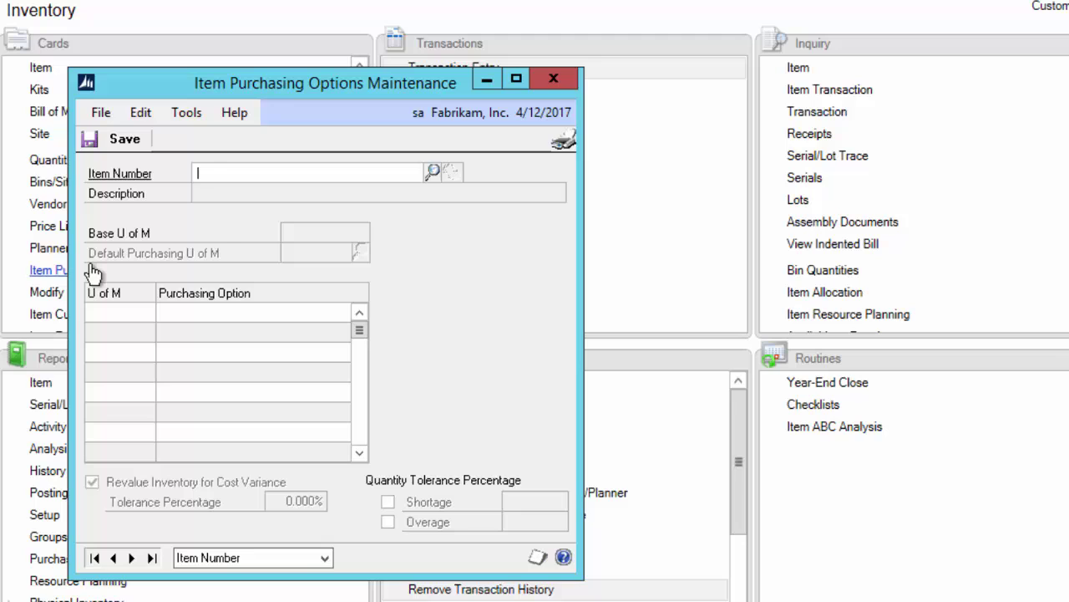
{"action": "type", "text": "SS"}
{"action": "left_click", "coordinate": [294, 194]}
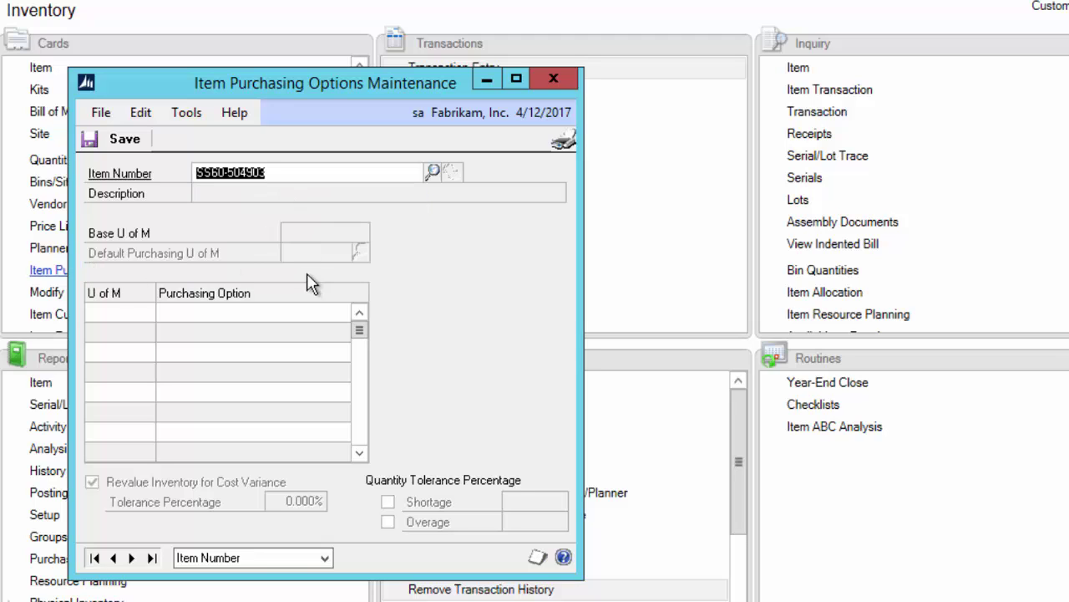
{"action": "key", "text": "Tab"}
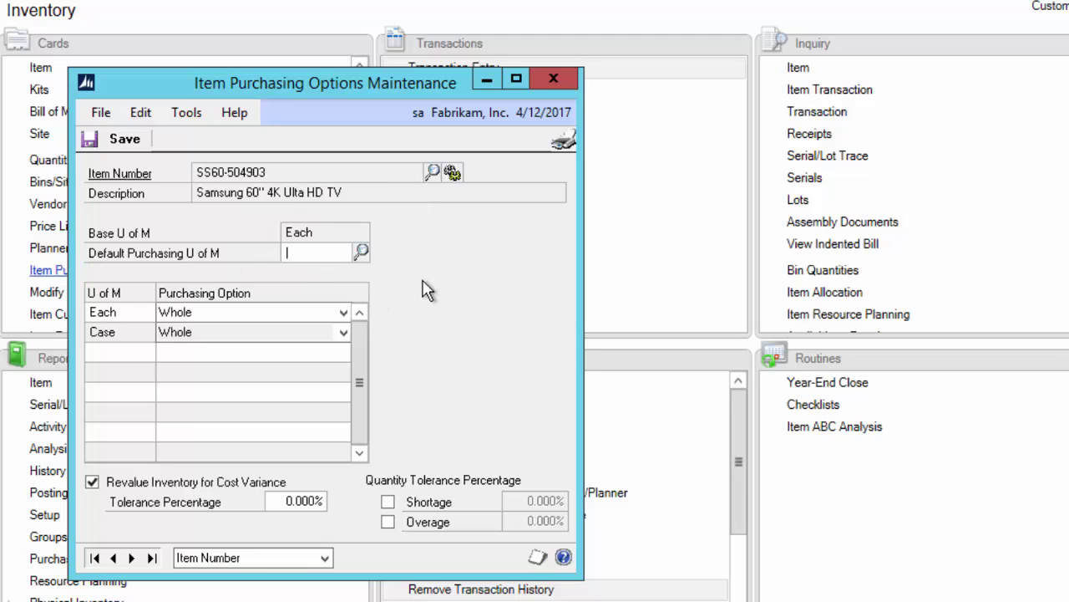
{"action": "left_click", "coordinate": [452, 173]}
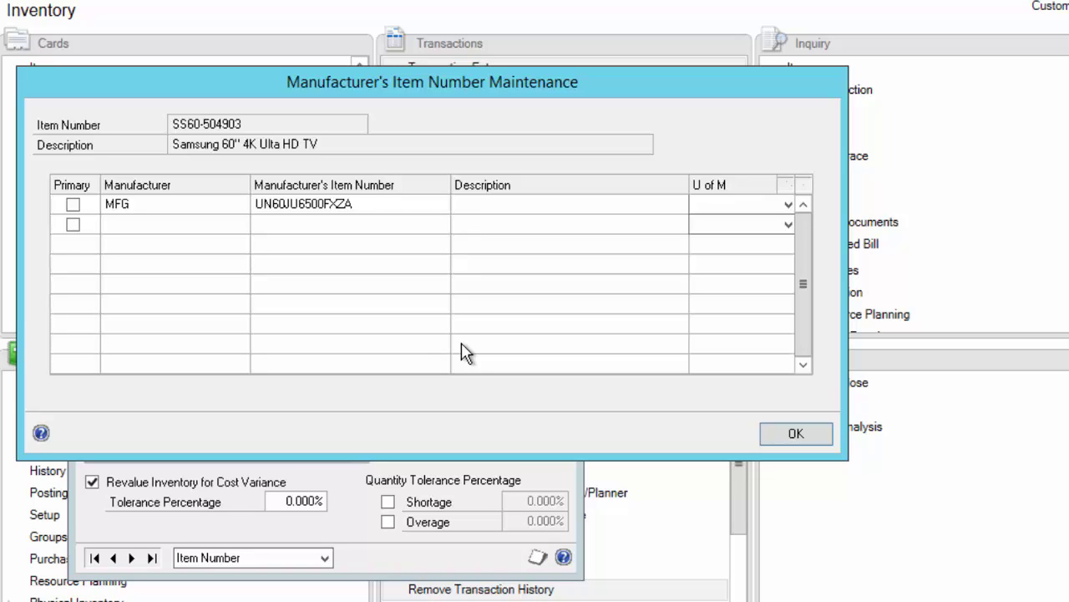
{"action": "left_click", "coordinate": [798, 434]}
- Reopen SS60-504903's manufacturer item numbers through the Item card's Purchasing window
{"action": "left_click", "coordinate": [554, 80]}
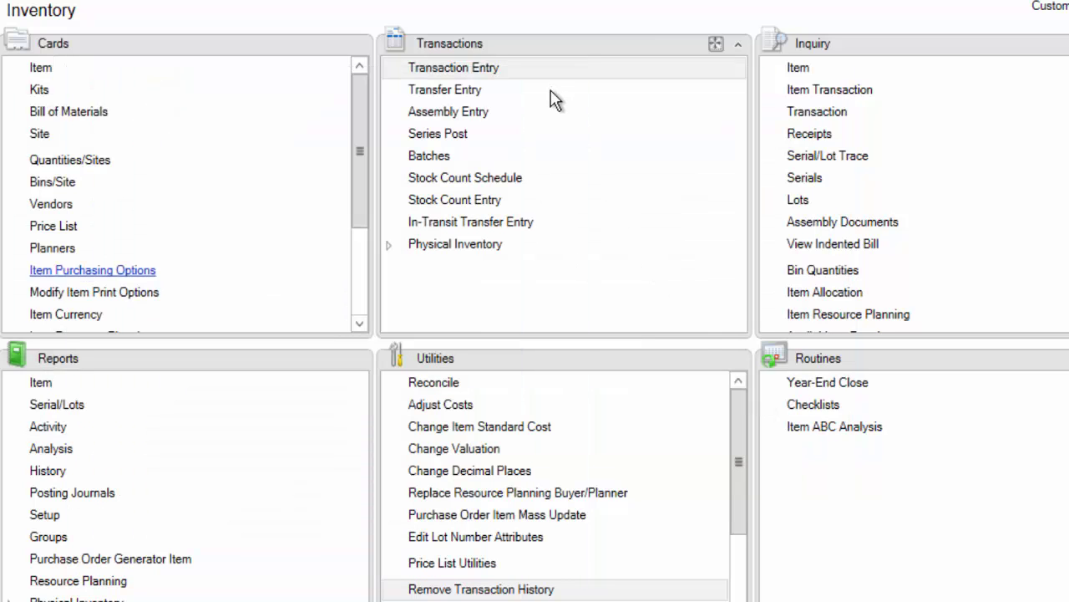
{"action": "left_click", "coordinate": [38, 68]}
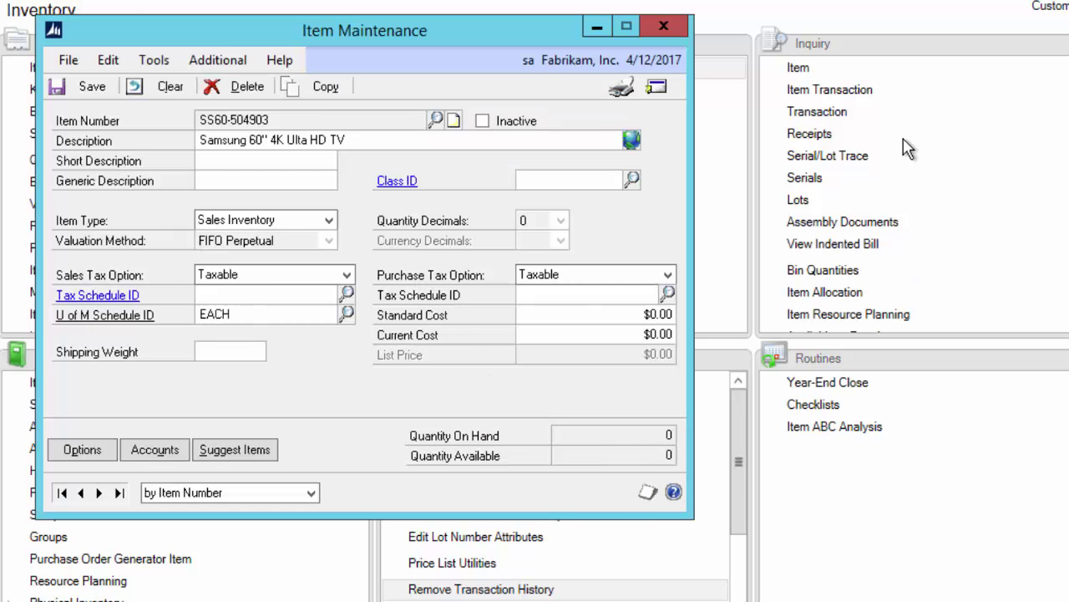
{"action": "left_click", "coordinate": [659, 89]}
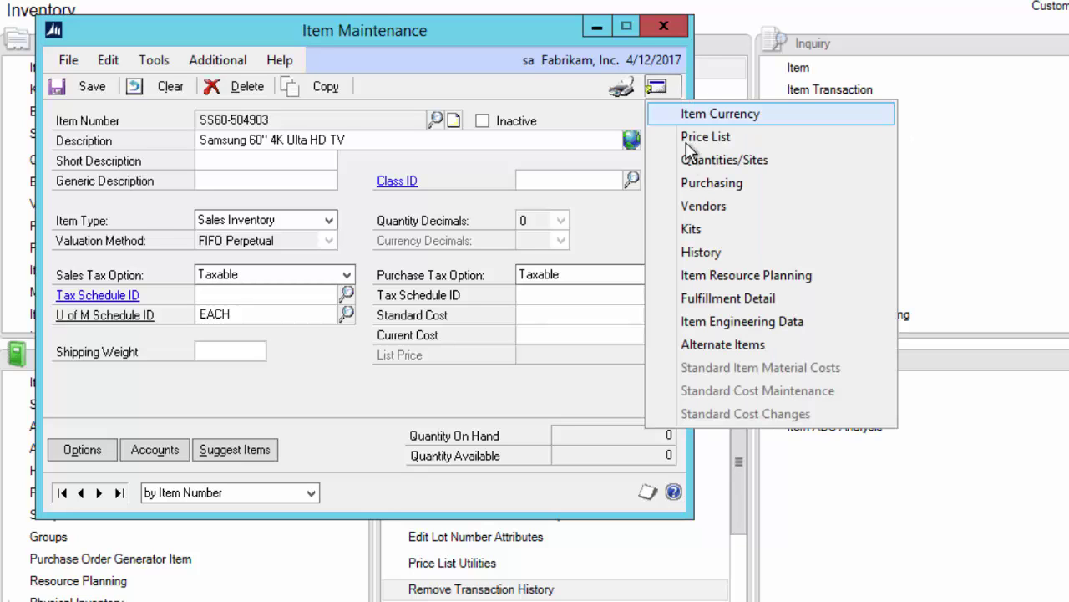
{"action": "left_click", "coordinate": [657, 177]}
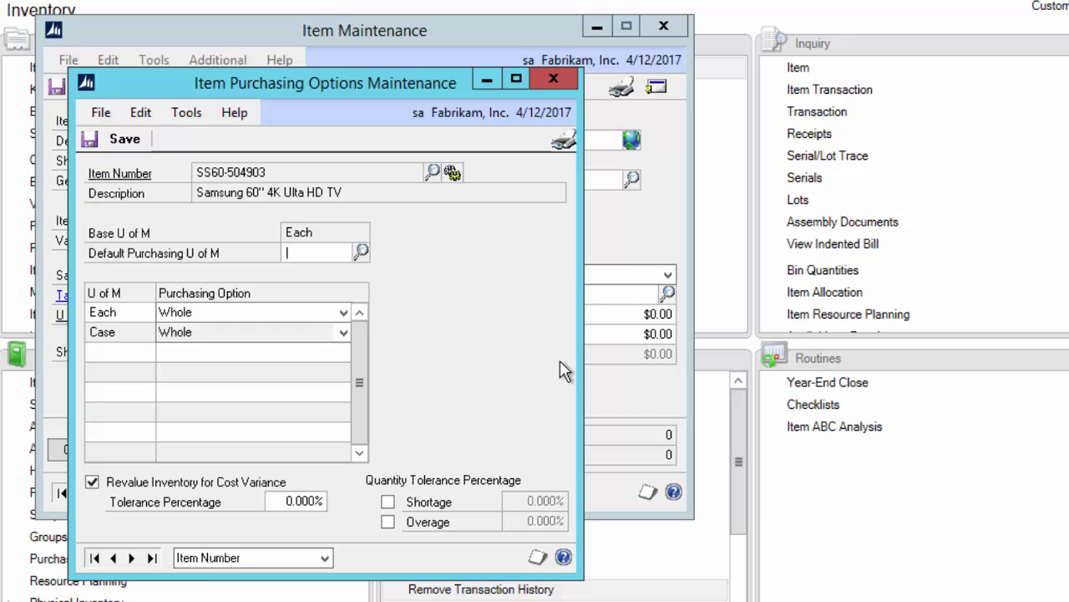
{"action": "left_click", "coordinate": [452, 173]}
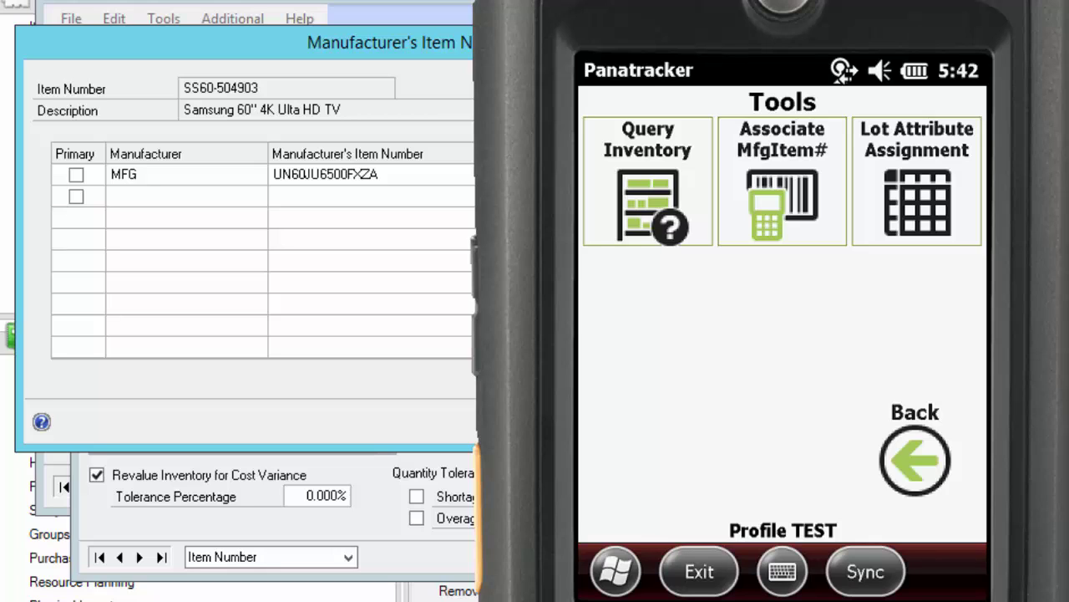
- Query UN60JU6500FXZA in Panatracker's Inventory Query and confirm it returns SS60-504903
{"action": "left_click", "coordinate": [648, 181]}
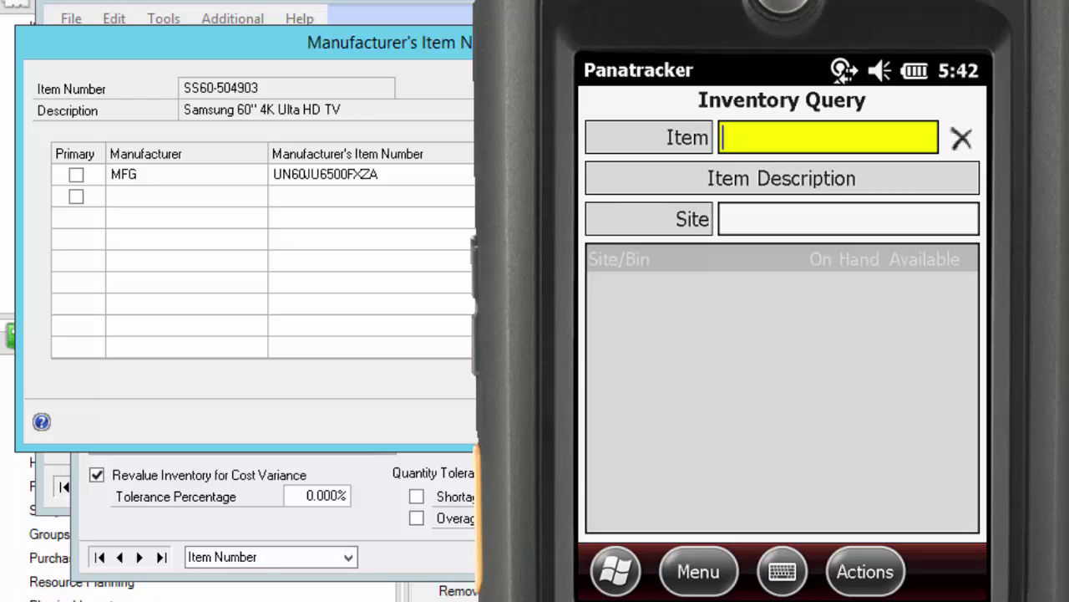
{"action": "type", "text": "UN60JU6500FXZA"}
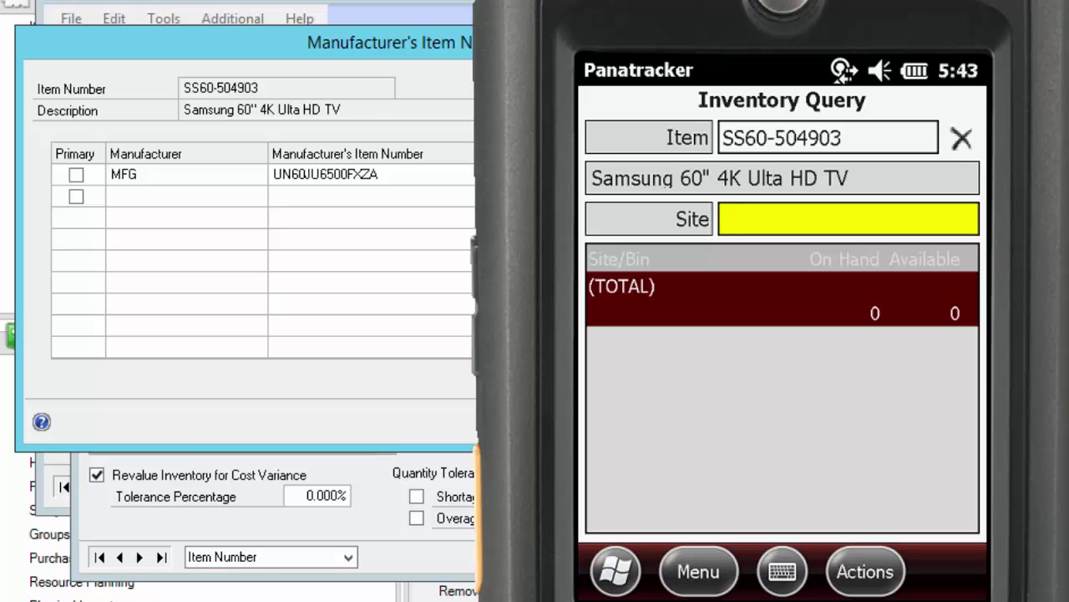
{"action": "left_click", "coordinate": [961, 138]}
{"action": "type", "text": "UN60JU6500FXZA"}
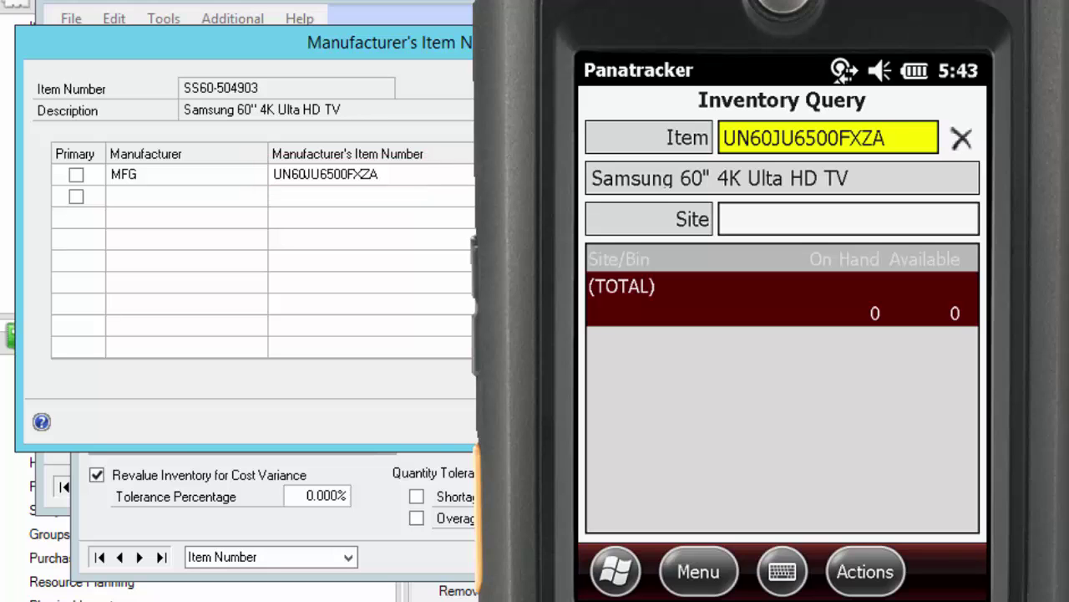
{"action": "key", "text": "Return"}
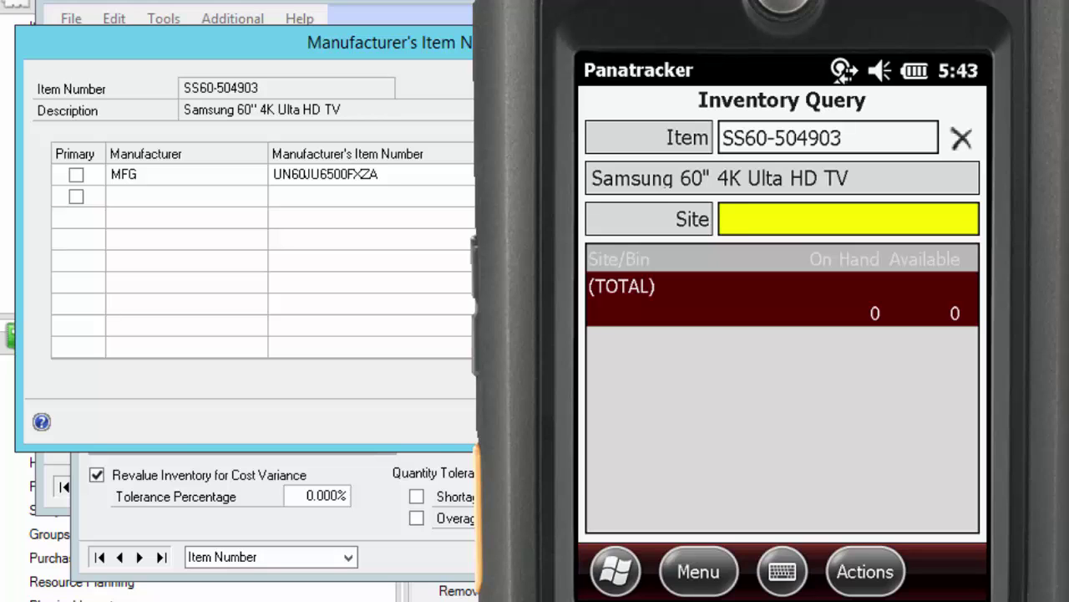
- Start a new Mfg/GP item association with manufacturer code MFG-6500-FXZA
{"action": "left_click", "coordinate": [698, 572]}
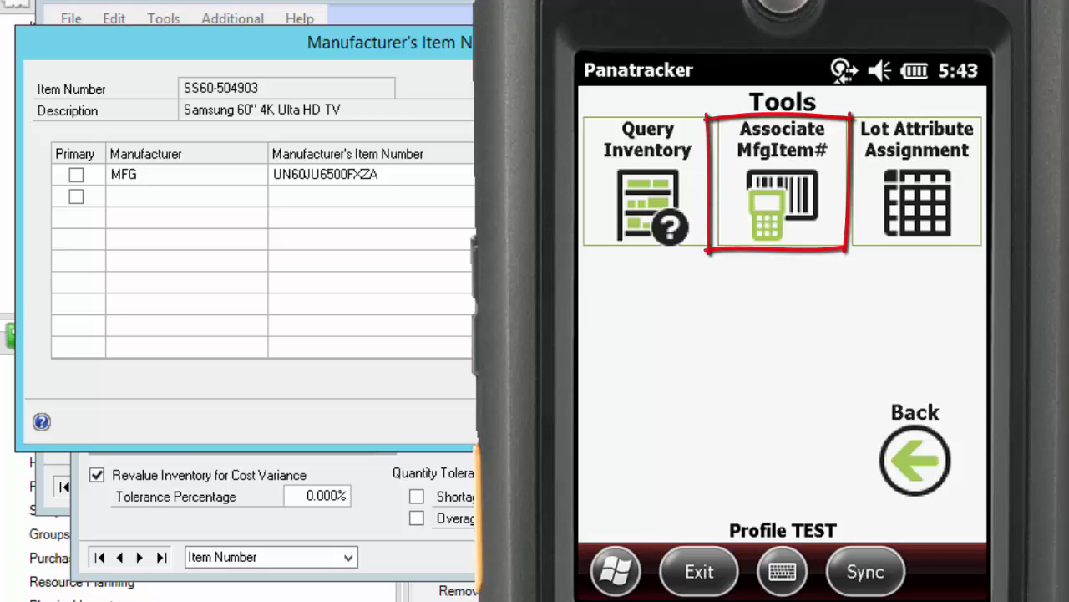
{"action": "left_click", "coordinate": [781, 184]}
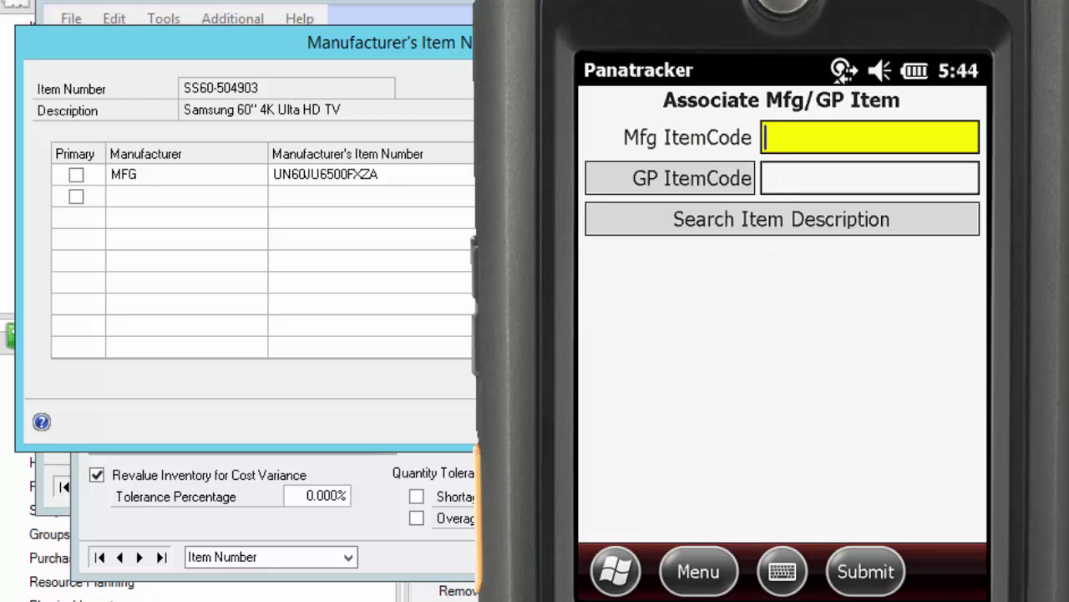
{"action": "type", "text": "MFG-6500-FXZA"}
{"action": "key", "text": "Return"}
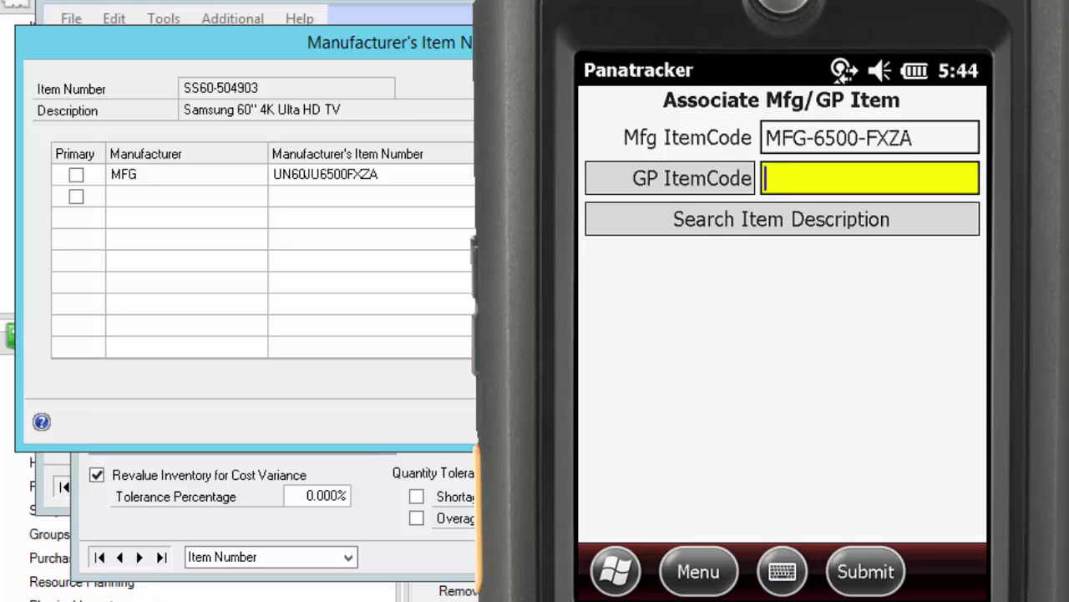
- Pick GP item SS60-504903 from the SS lookup, submit the association, and close GP's manufacturer list
{"action": "type", "text": "SS"}
{"action": "key", "text": "Return"}
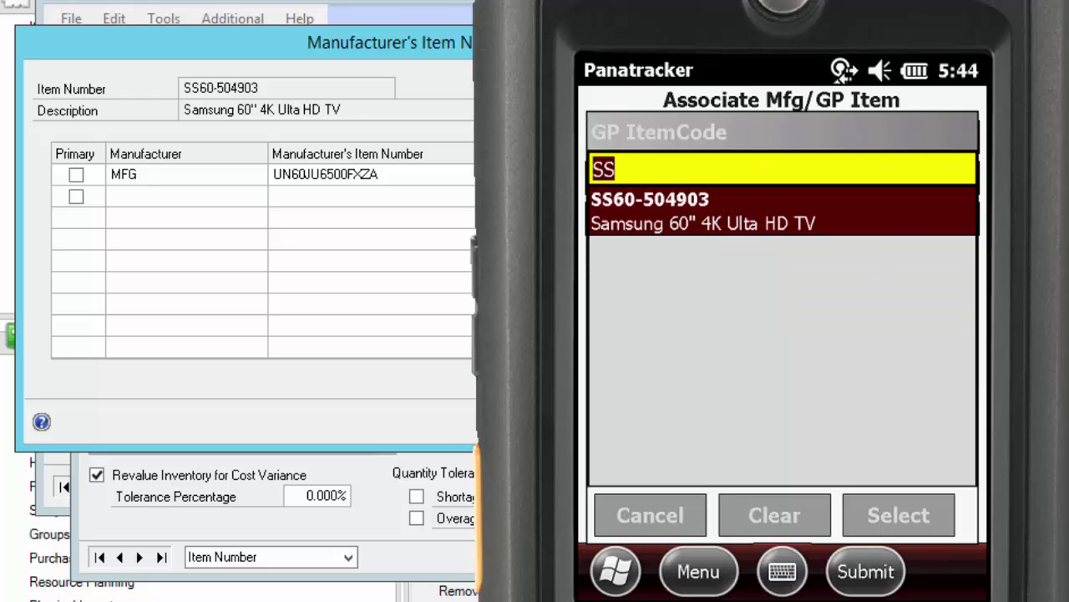
{"action": "key", "text": "Down"}
{"action": "key", "text": "Return"}
{"action": "key", "text": "F2"}
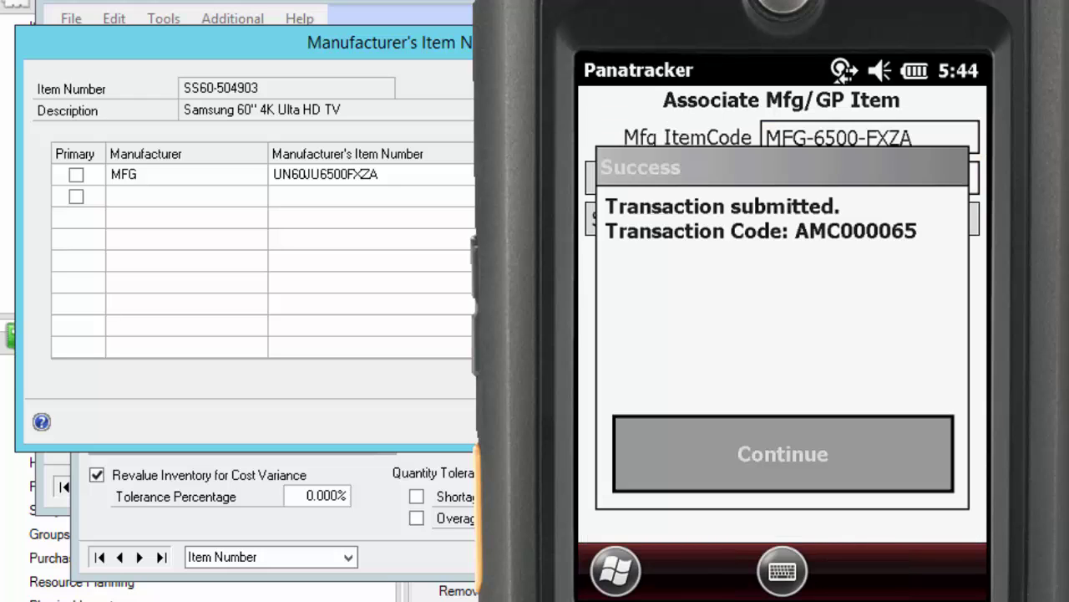
{"action": "key", "text": "Return"}
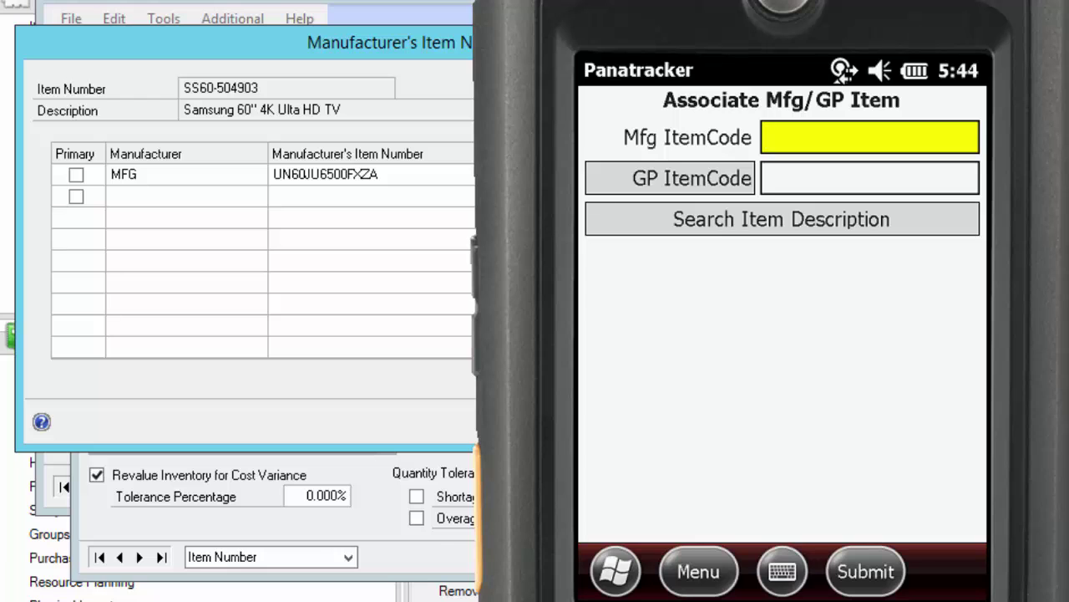
{"action": "left_click_drag", "start_coordinate": [554, 9], "coordinate": [877, 21]}
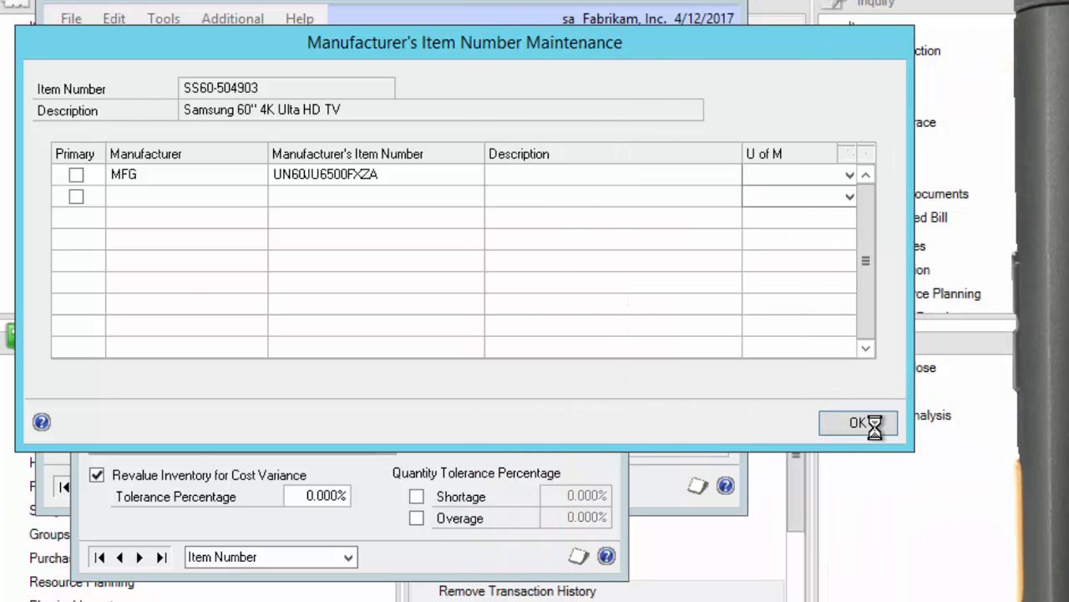
{"action": "left_click", "coordinate": [804, 424]}
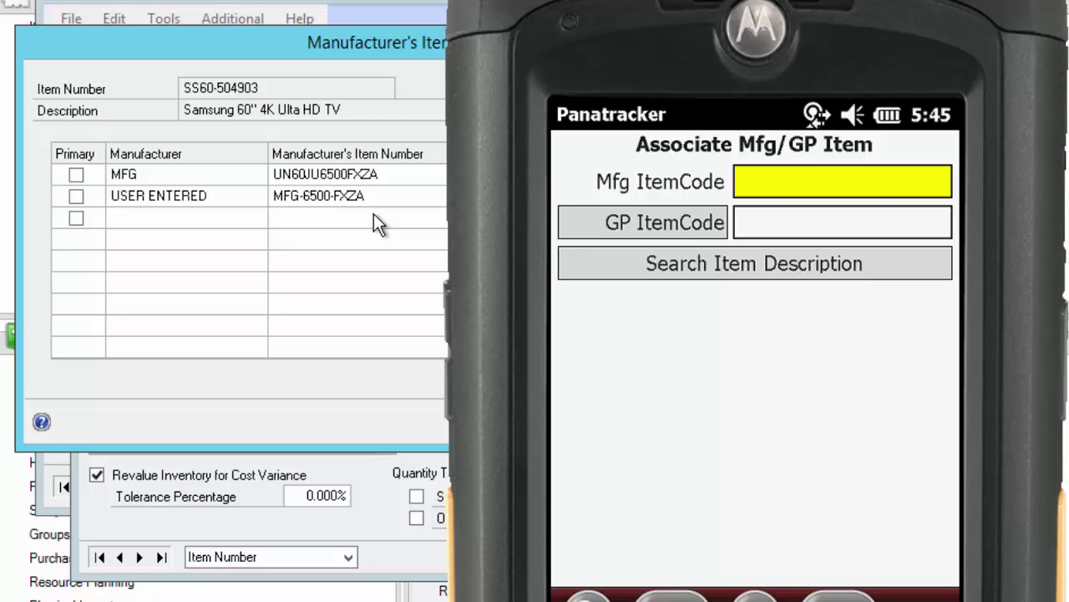
- Open Receive Inventory for purchase order PO2111 from Inventory In
{"action": "key", "text": "Escape"}
{"action": "key", "text": "Escape"}
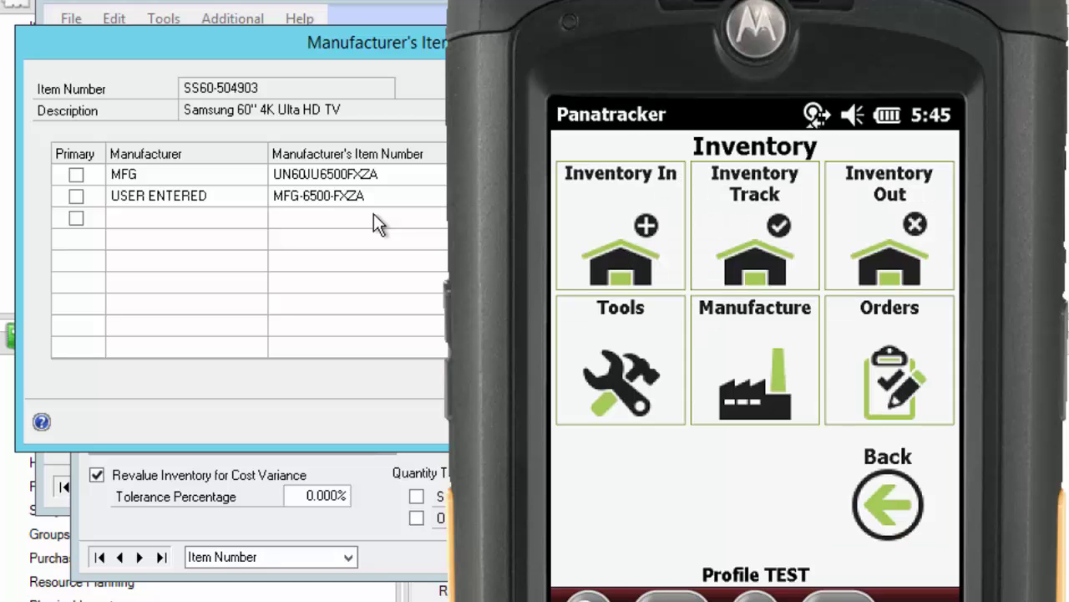
{"action": "key", "text": "1"}
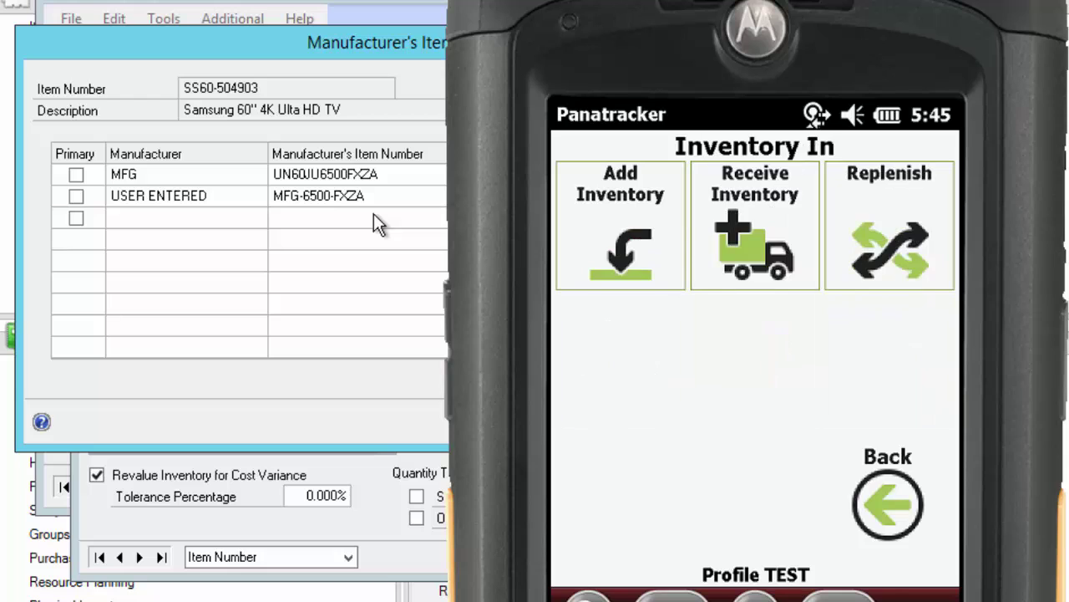
{"action": "key", "text": "2"}
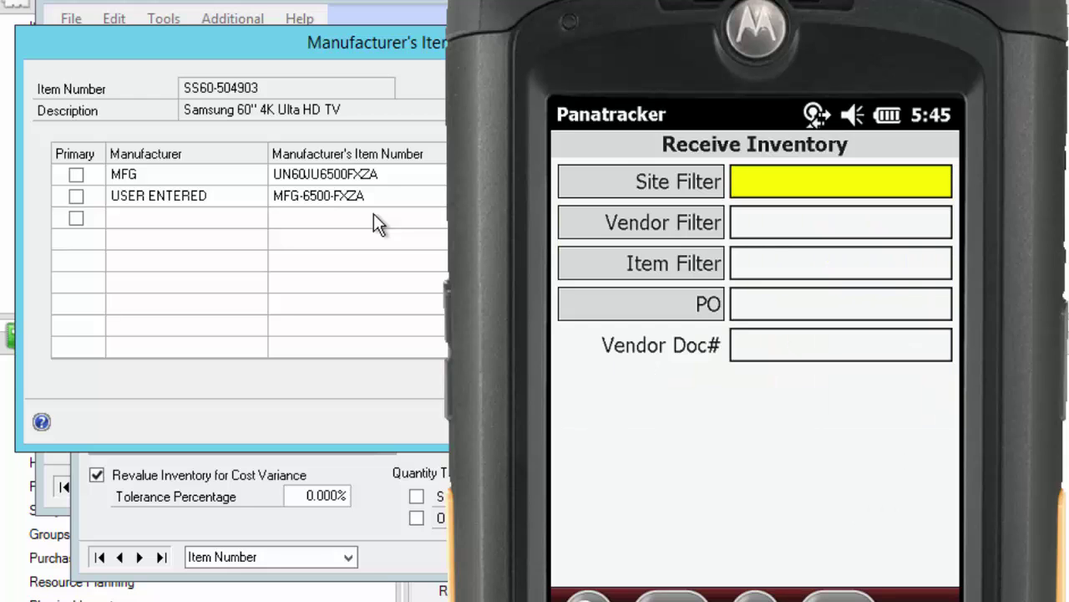
{"action": "key", "text": "Down"}
{"action": "key", "text": "Down"}
{"action": "key", "text": "Down"}
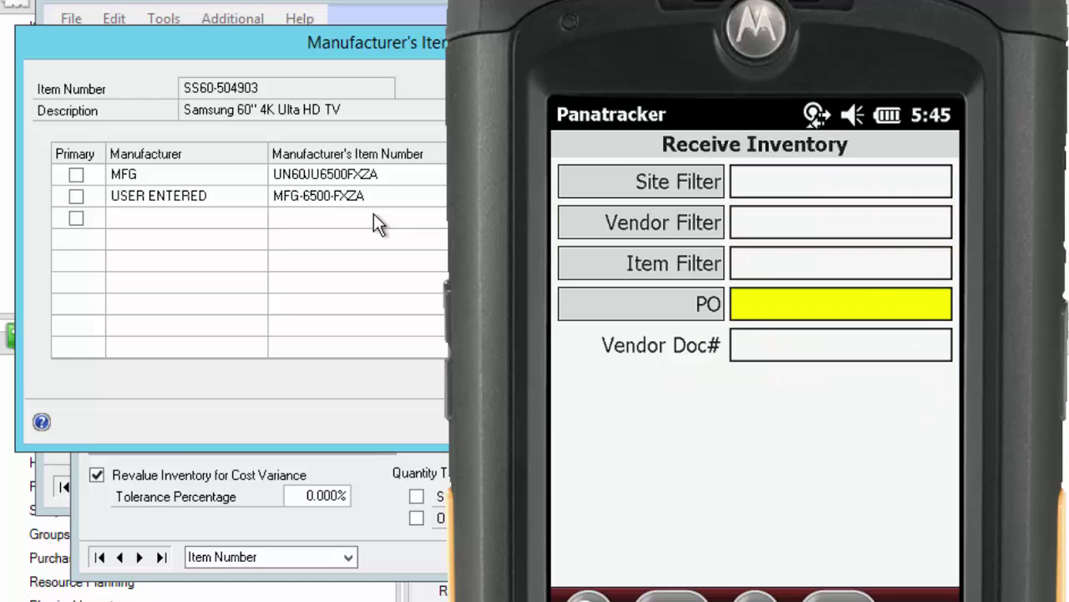
{"action": "type", "text": "PO2111"}
{"action": "key", "text": "Return"}
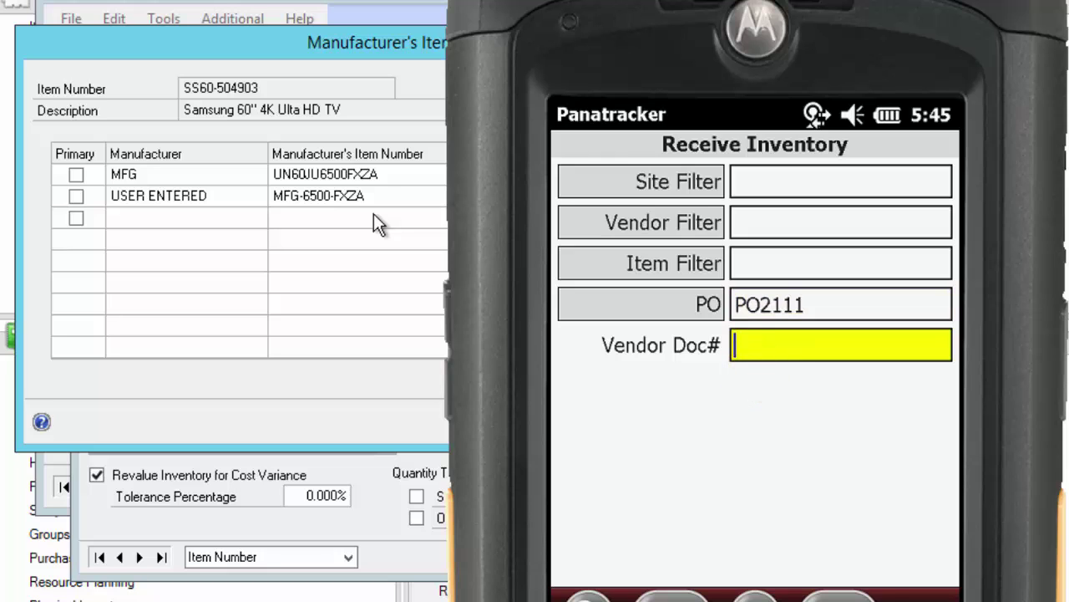
{"action": "key", "text": "Return"}
{"action": "key", "text": "Return"}
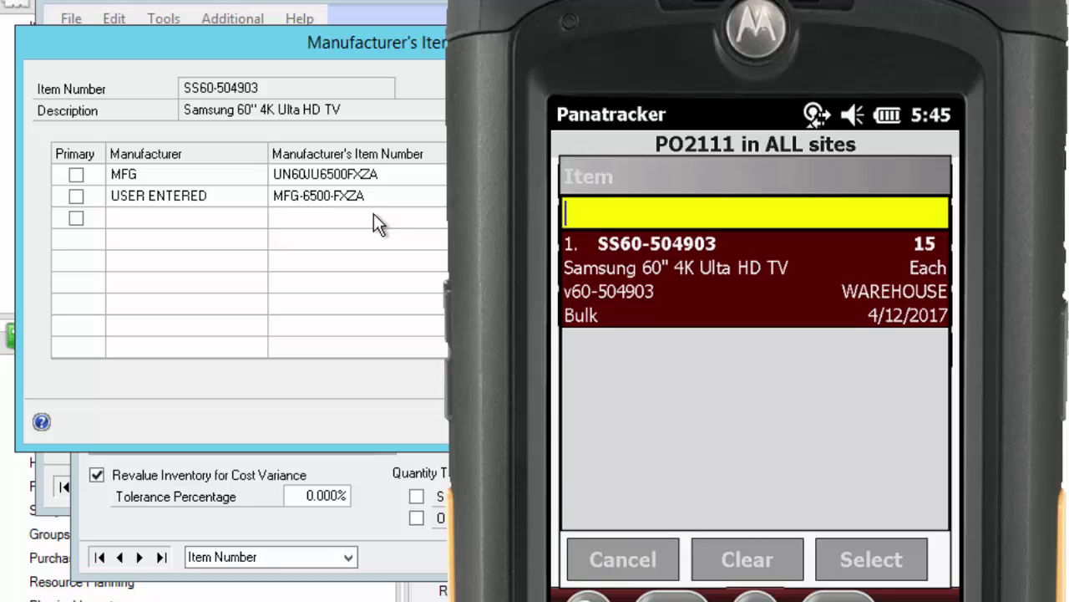
- Scan UPC-6500-FXZA as the item and submit its association to the TV
{"action": "key", "text": "Escape"}
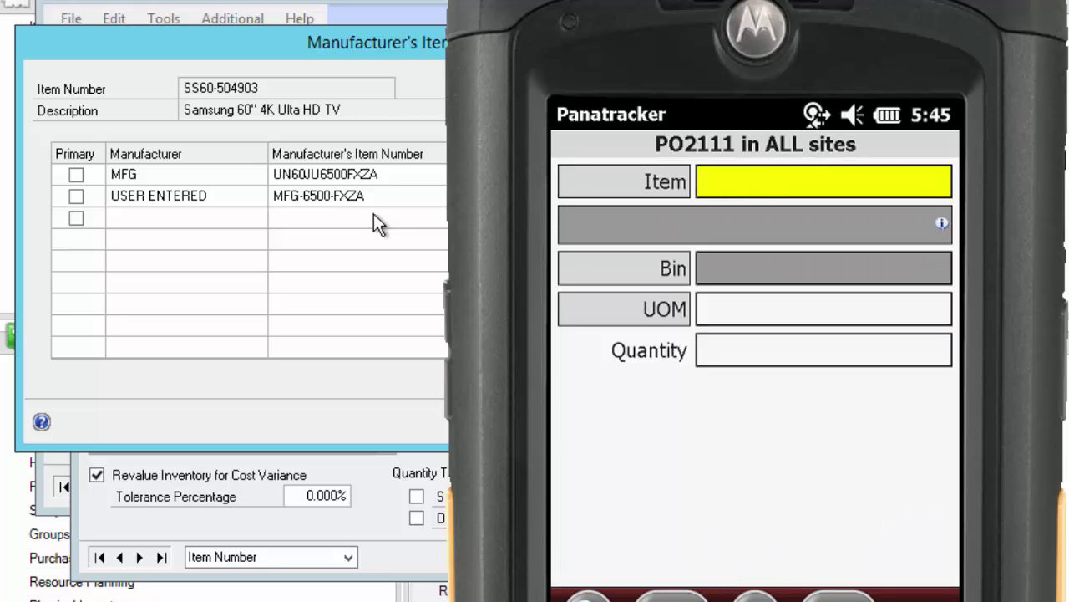
{"action": "type", "text": "UPC-6500-FXZA"}
{"action": "key", "text": "Return"}
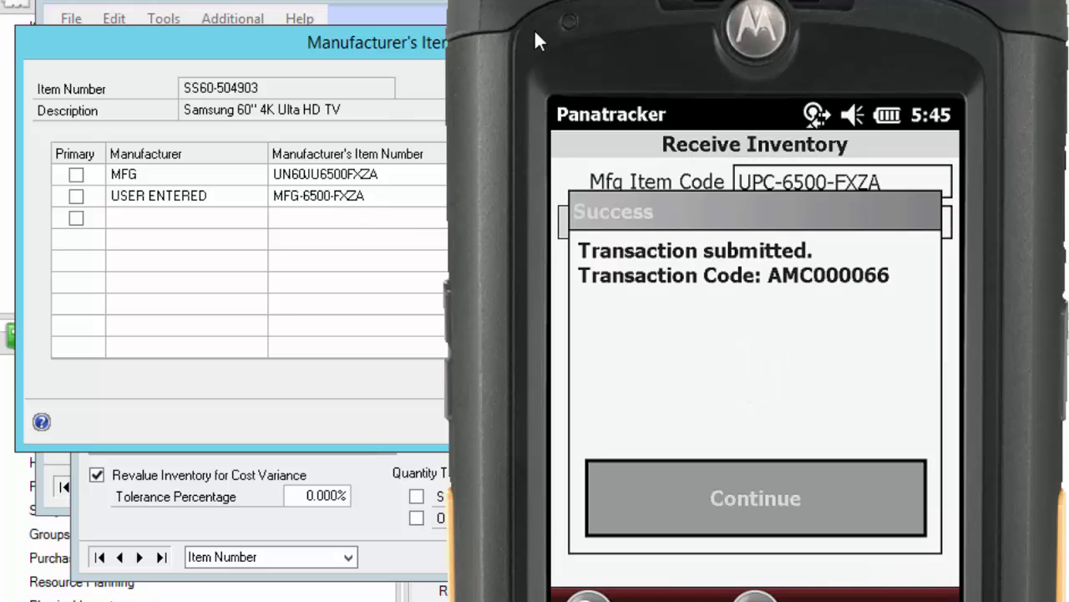
- Reopen SS60-504903's manufacturer numbers to show UPC-6500-FXZA, then dismiss Panatracker's success message
{"action": "left_click_drag", "start_coordinate": [537, 31], "coordinate": [959, 25]}
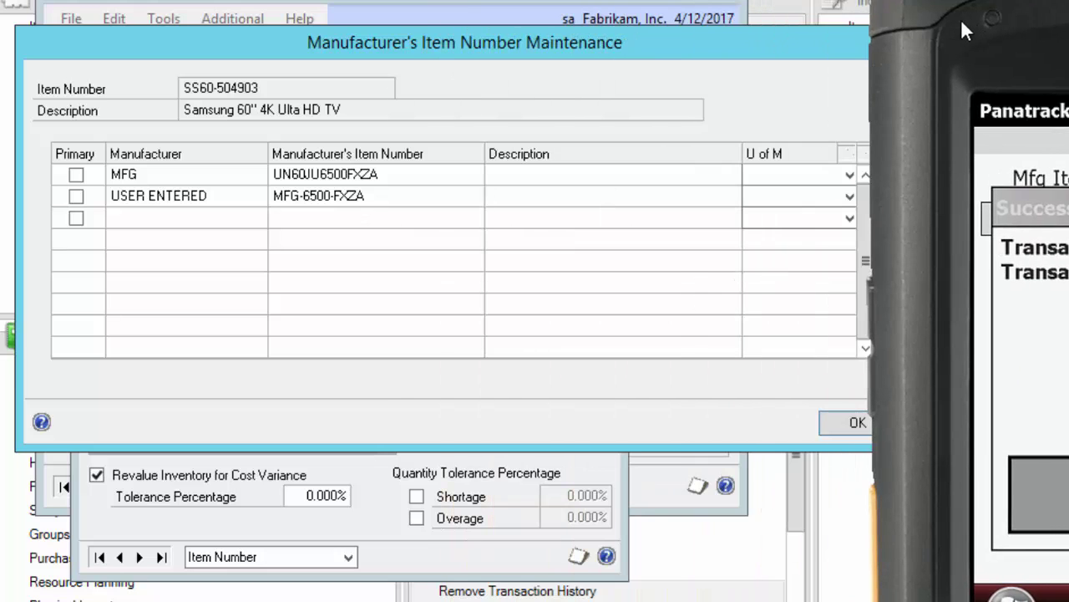
{"action": "left_click", "coordinate": [832, 428]}
{"action": "left_click", "coordinate": [490, 139]}
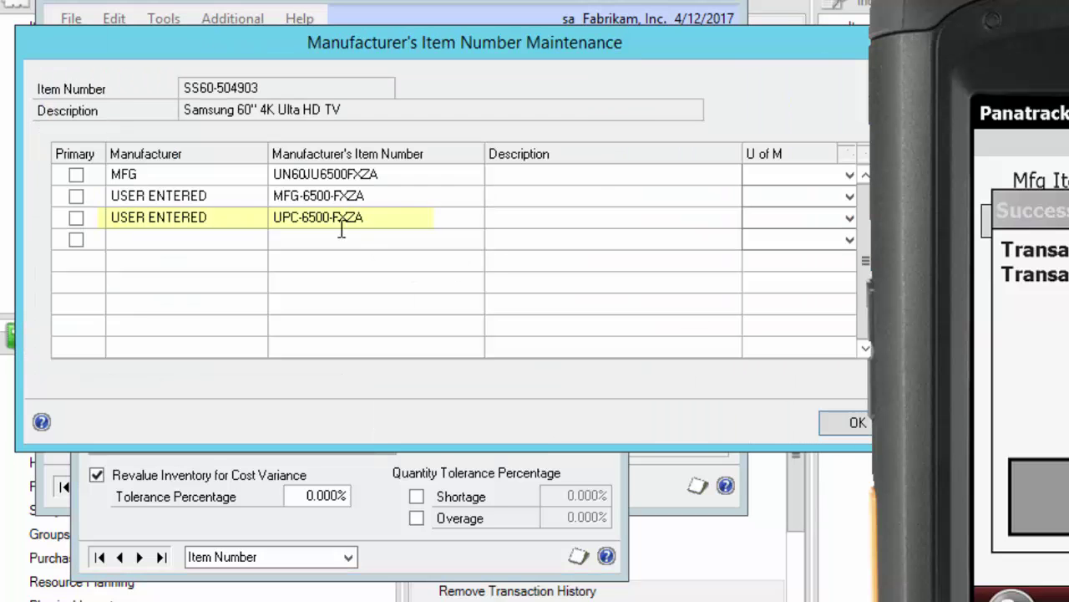
{"action": "left_click_drag", "start_coordinate": [989, 43], "coordinate": [586, 58]}
{"action": "key", "text": "Return"}
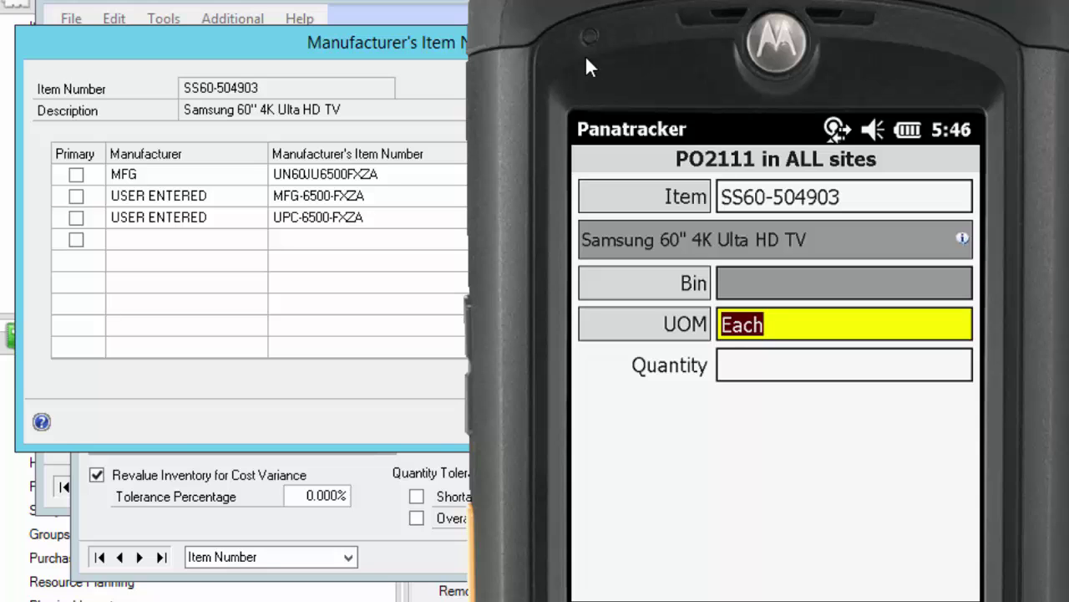
- Back out of PO2111 receiving to Panatracker's Inventory Query screen
{"action": "type", "text": "SS6"}
{"action": "key", "text": "Escape"}
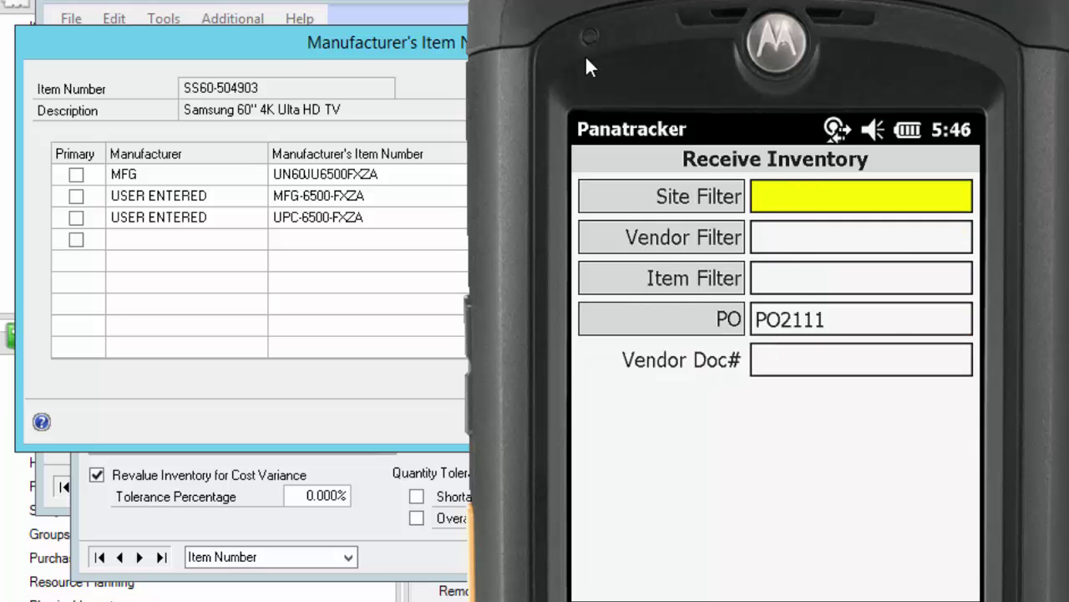
{"action": "key", "text": "Escape"}
{"action": "key", "text": "Escape"}
{"action": "key", "text": "4"}
{"action": "key", "text": "1"}
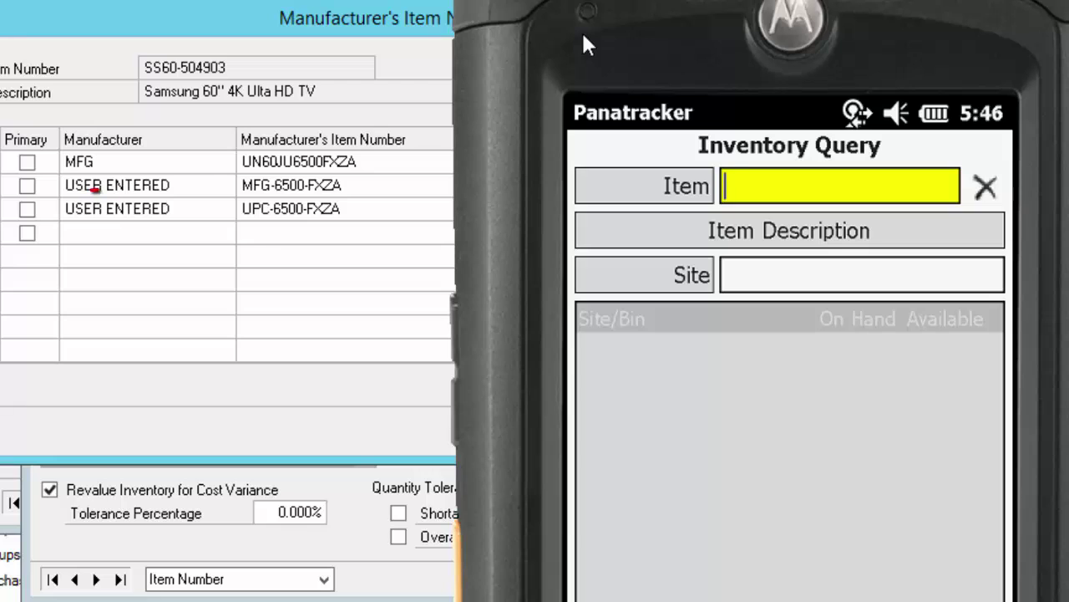
- Look up MFG-6500-FXZA, UPC-6500-FXZA and UN60JU6500FXZA in turn, clearing between each
{"action": "type", "text": "MFG-6500-FXZA"}
{"action": "key", "text": "Return"}
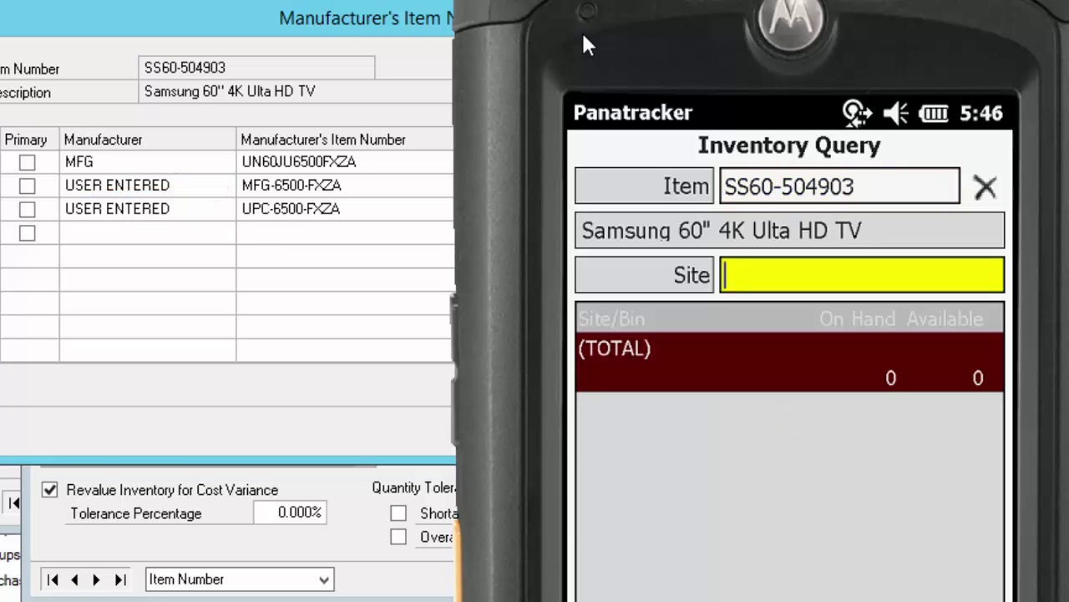
{"action": "key", "text": "Escape"}
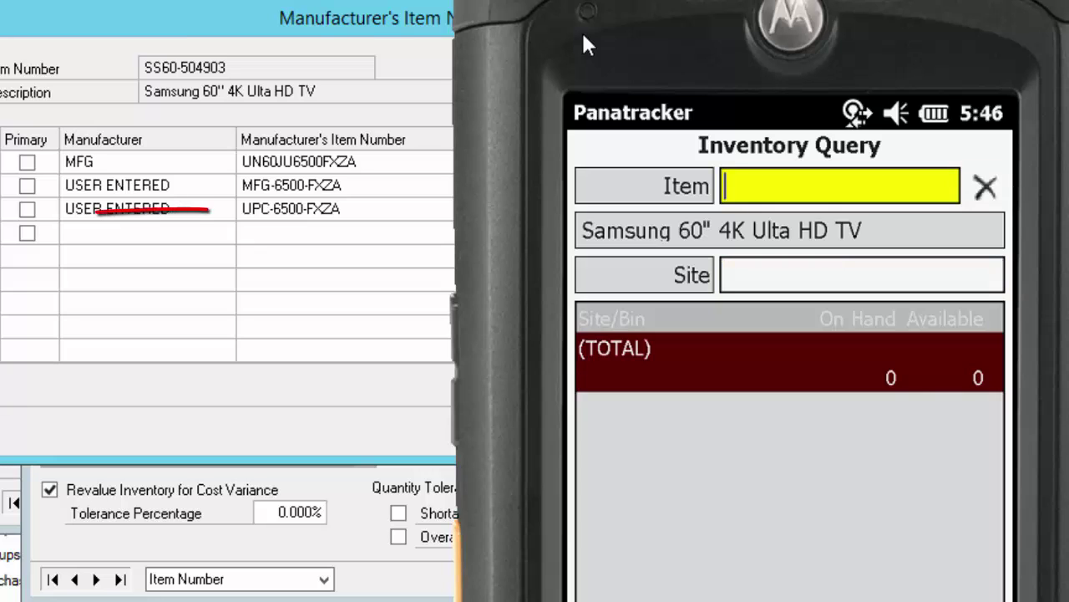
{"action": "type", "text": "UPC-6500-FXZA"}
{"action": "key", "text": "Return"}
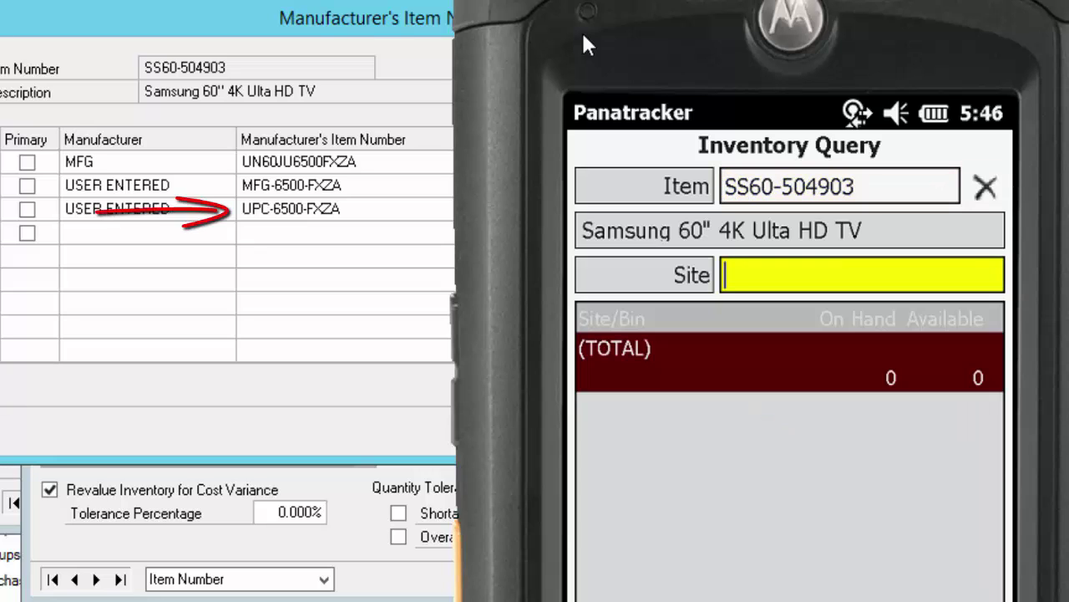
{"action": "key", "text": "Escape"}
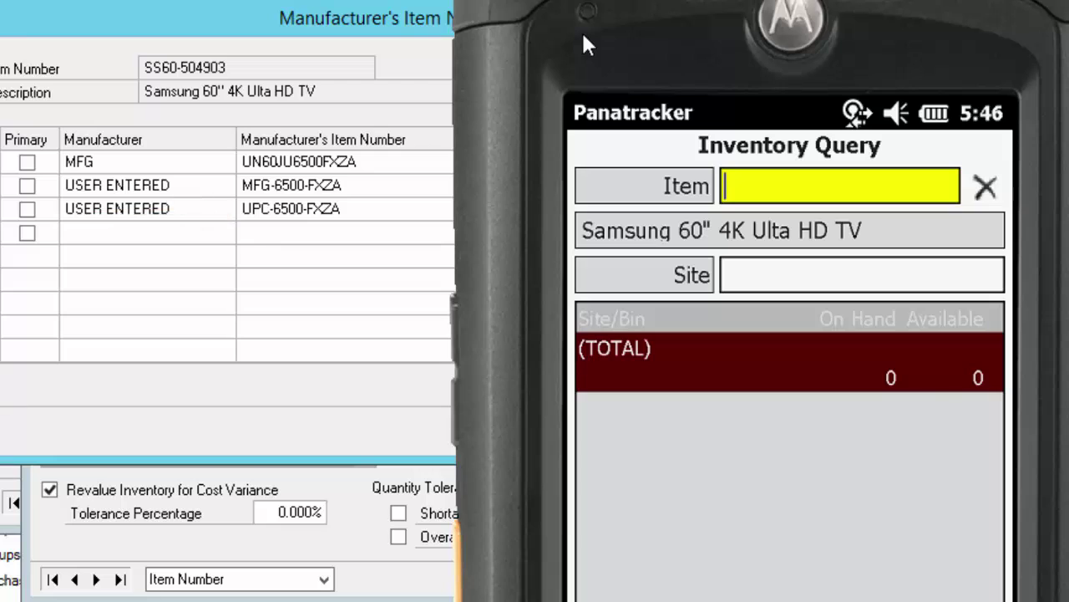
{"action": "type", "text": "UN60JU6500FXZA"}
{"action": "key", "text": "Return"}
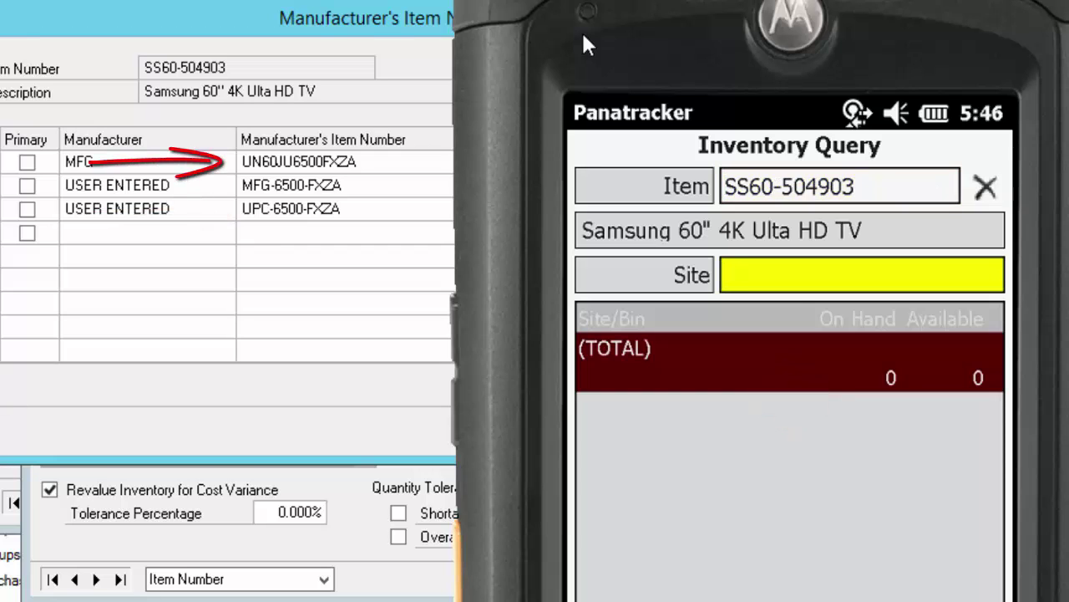
{"action": "key", "text": "Escape"}
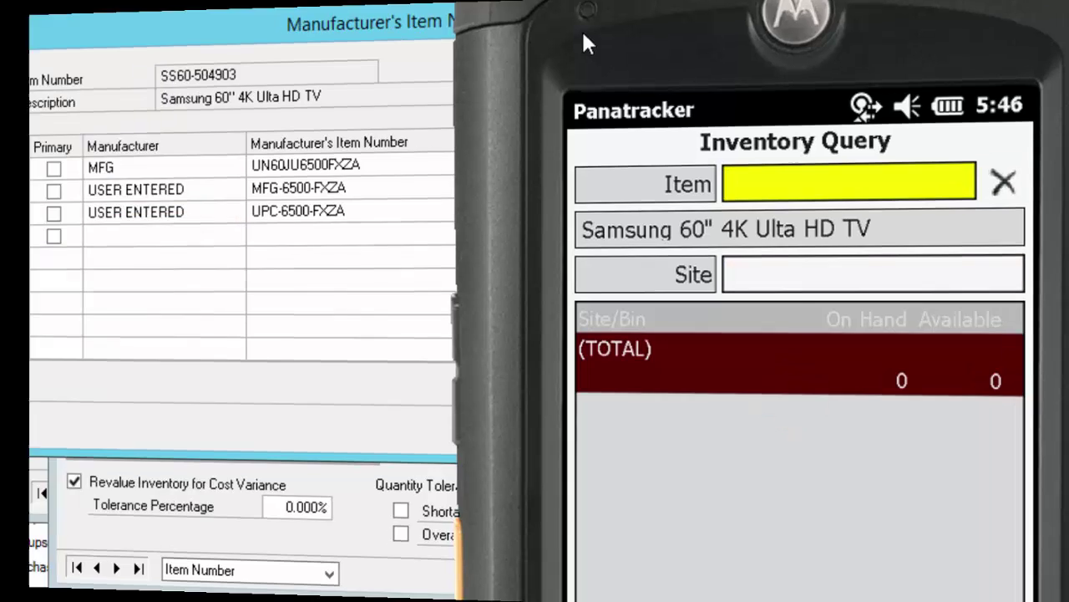